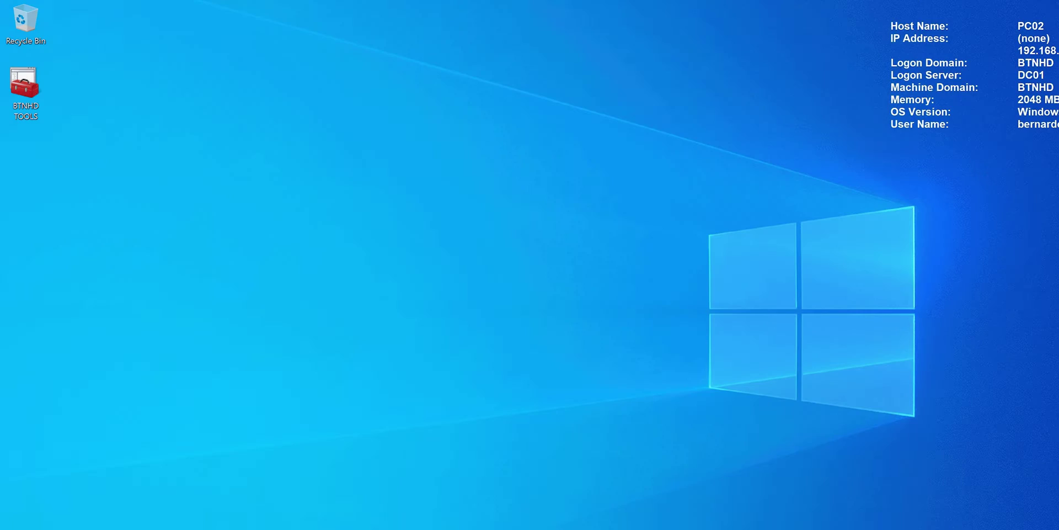
Open Registry Editor and add a key named HypervisorEnforcedCodeIntegrity under DeviceGuard\Scenarios
key("super+r")
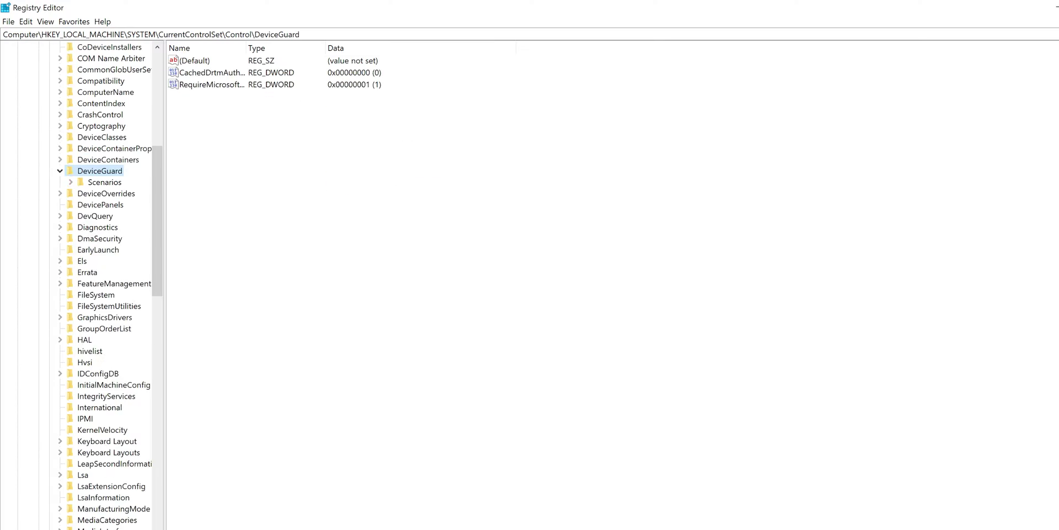
right_click(113, 182)
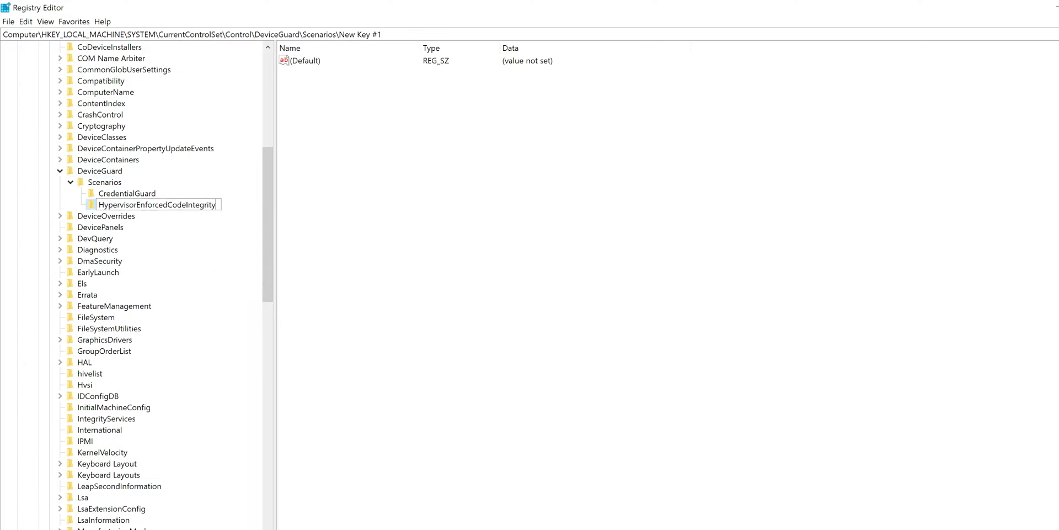
right_click(193, 205)
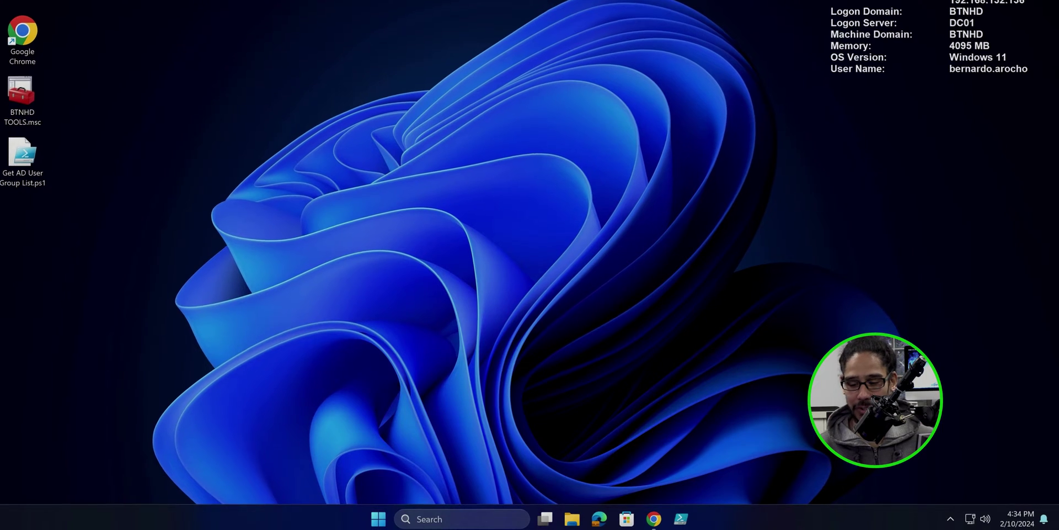
Search Windows for "core isolation" and open the Core isolation system settings
key("super")
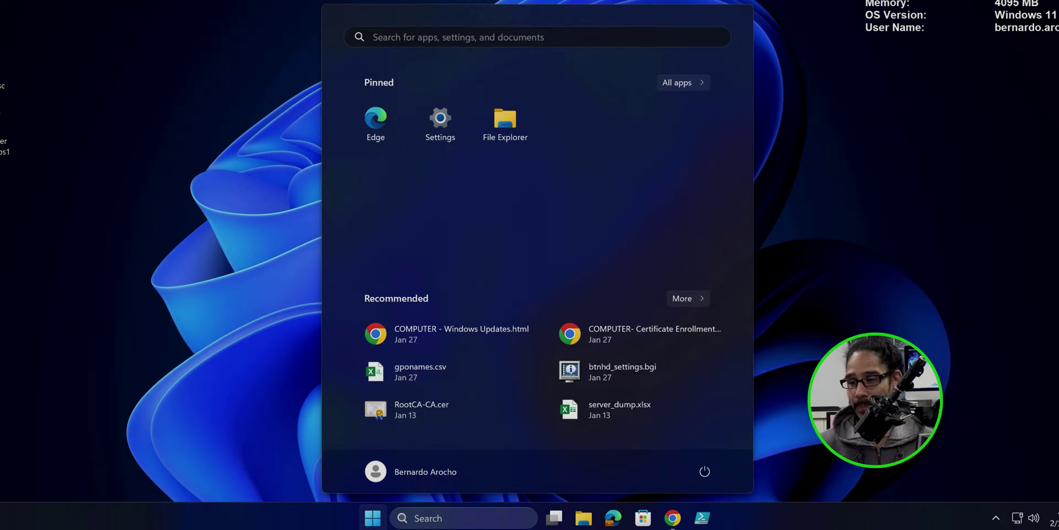
type("core isolation")
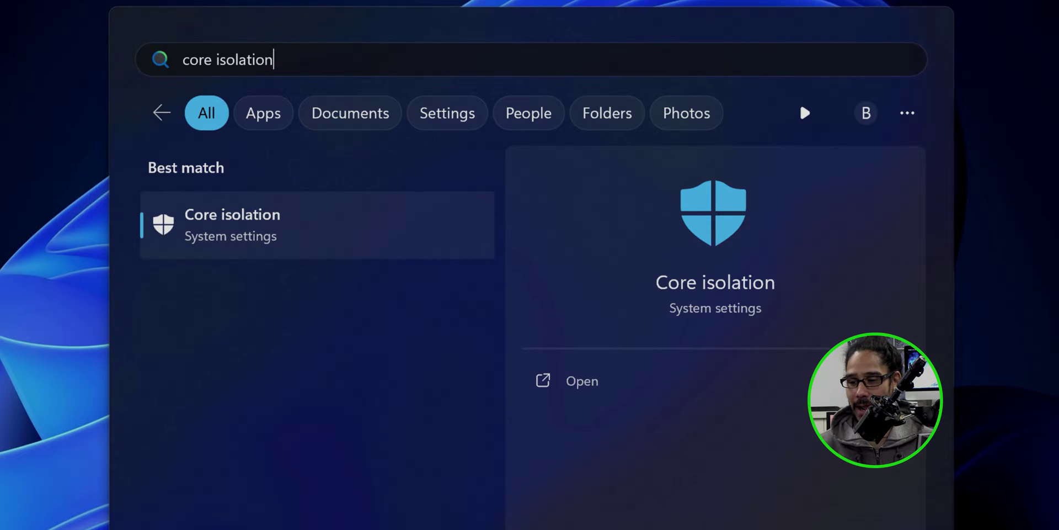
key("Return")
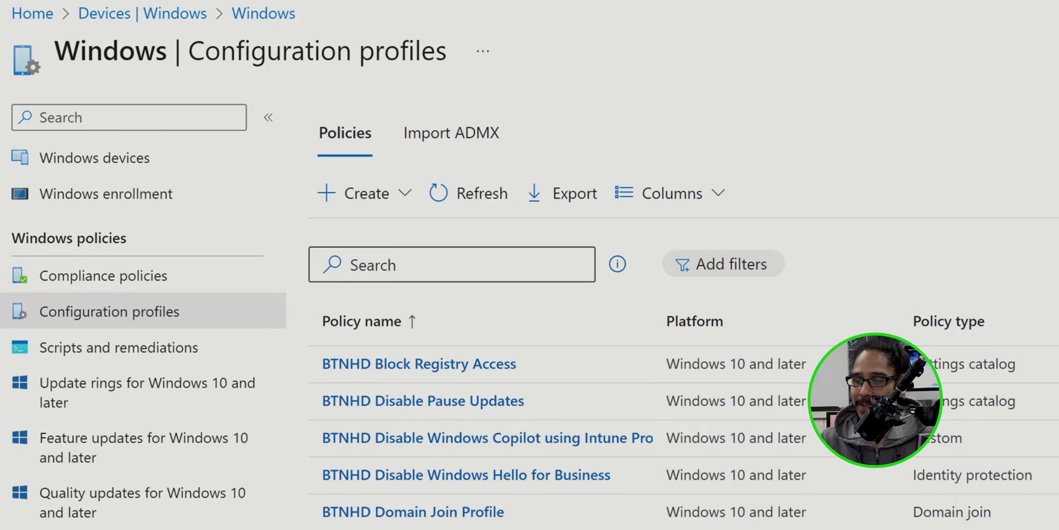
Create a Settings catalog configuration profile for Windows 10 and later, named BTNHD Enable Memory Integrity
left_click(353, 193)
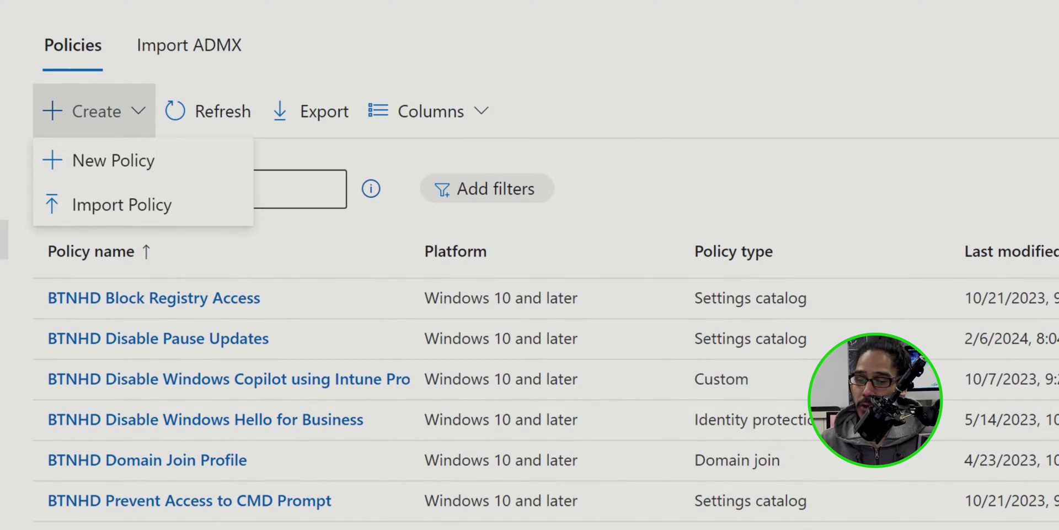
left_click(113, 160)
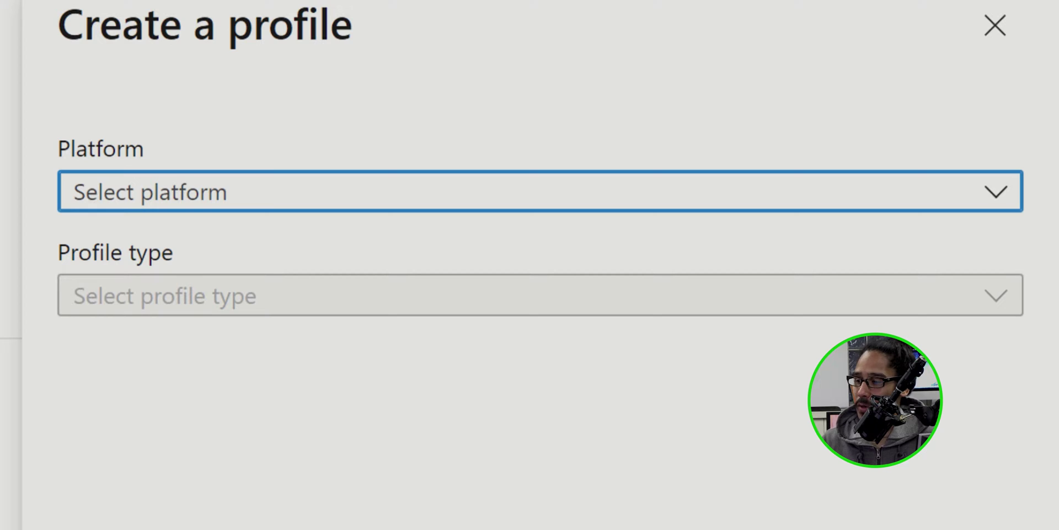
key("Return")
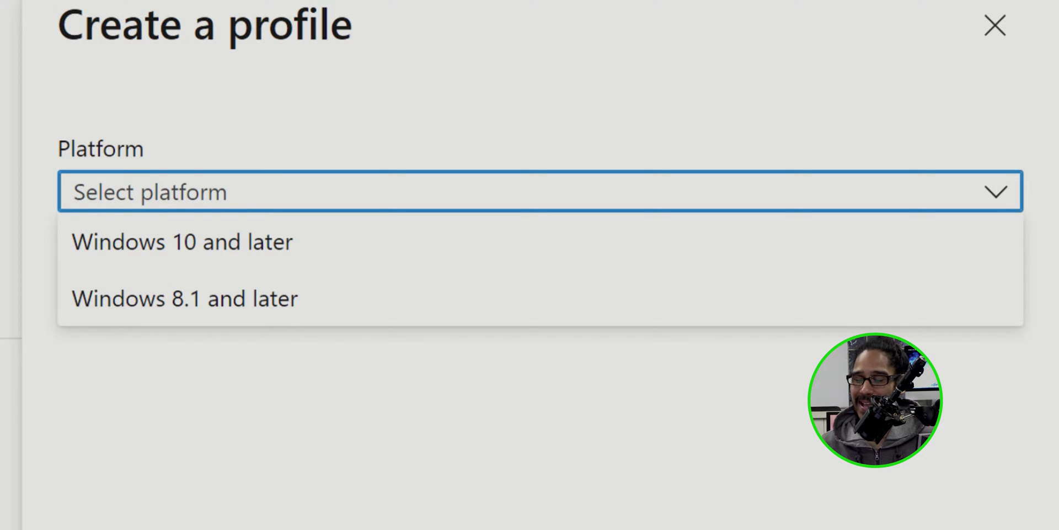
left_click(183, 242)
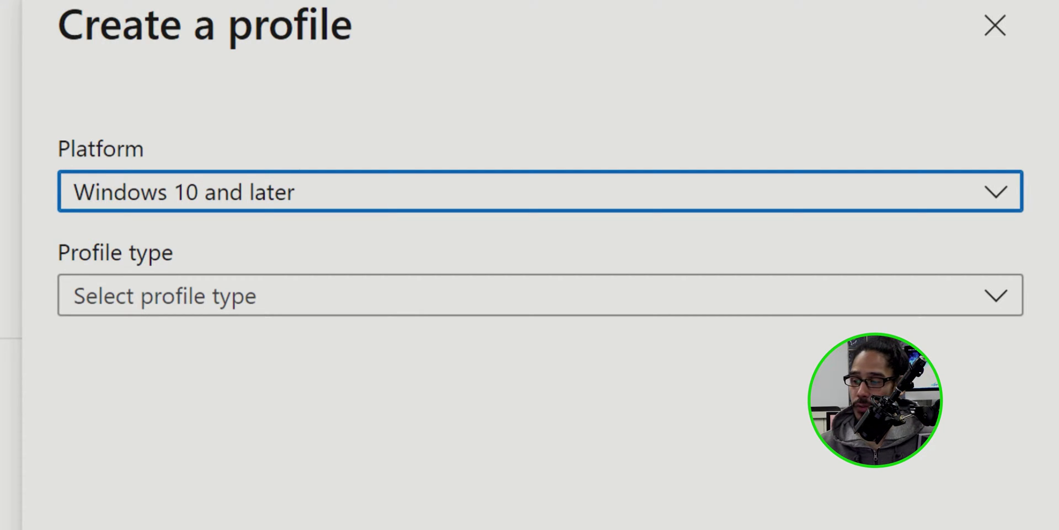
left_click(540, 295)
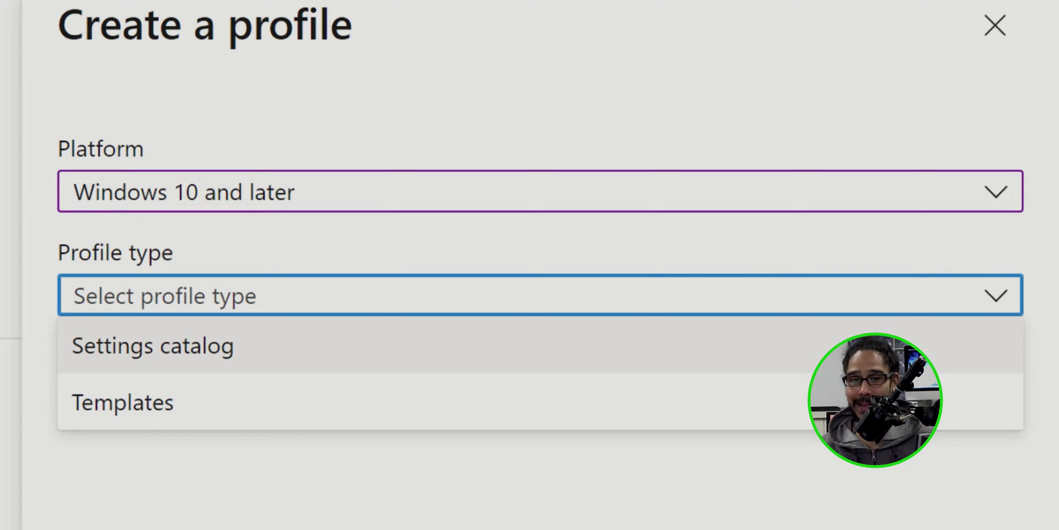
key("Return")
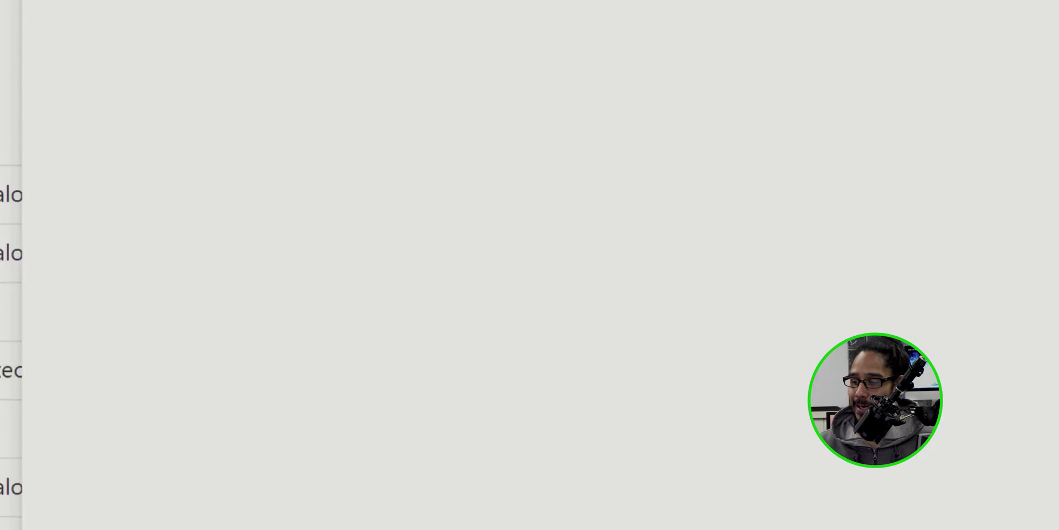
left_click(128, 465)
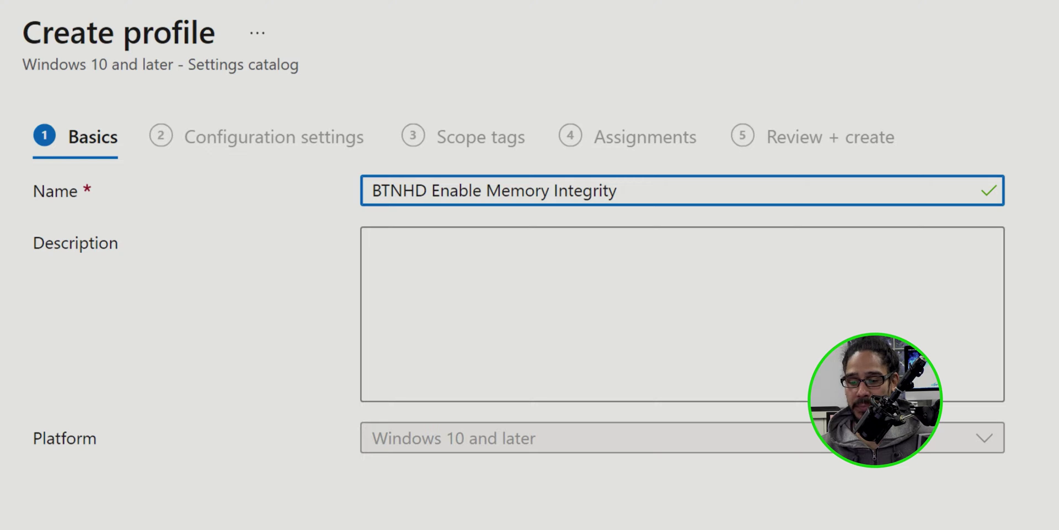
left_click(214, 500)
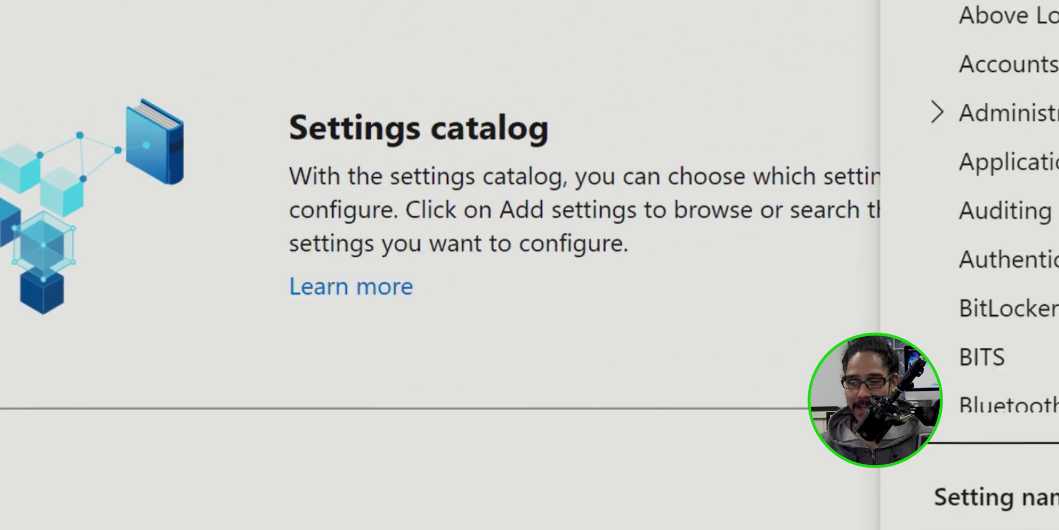
Search the settings for "hypervisor enforced code" and add Hypervisor Enforced Code Integrity from the Virtualization Based Technology category
left_click(128, 90)
type("hypervisor enforced code")
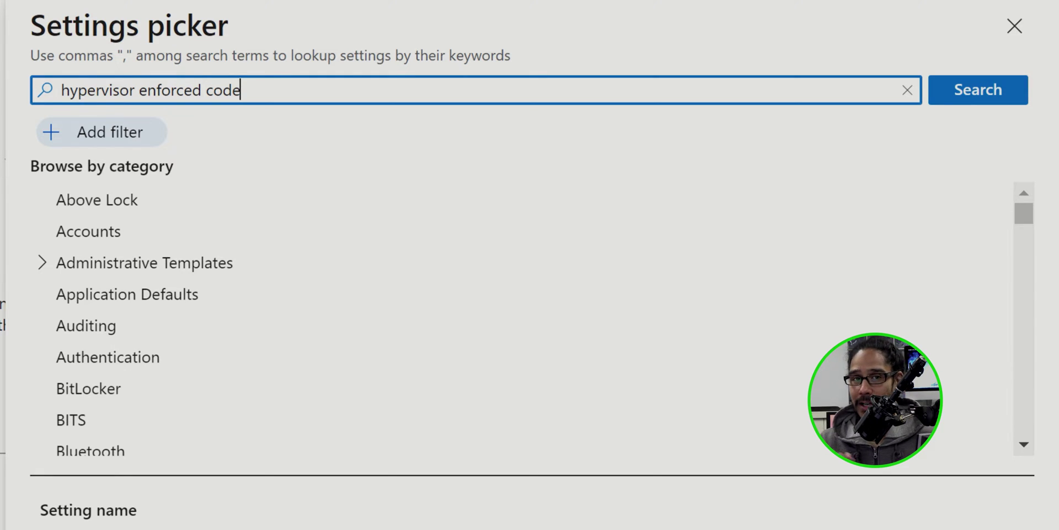
key("Tab")
key("Return")
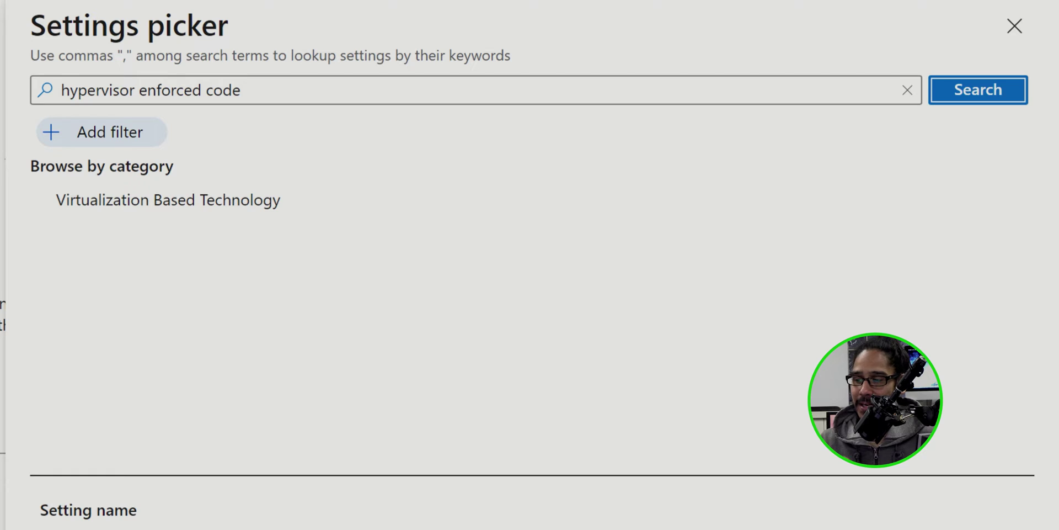
left_click(167, 200)
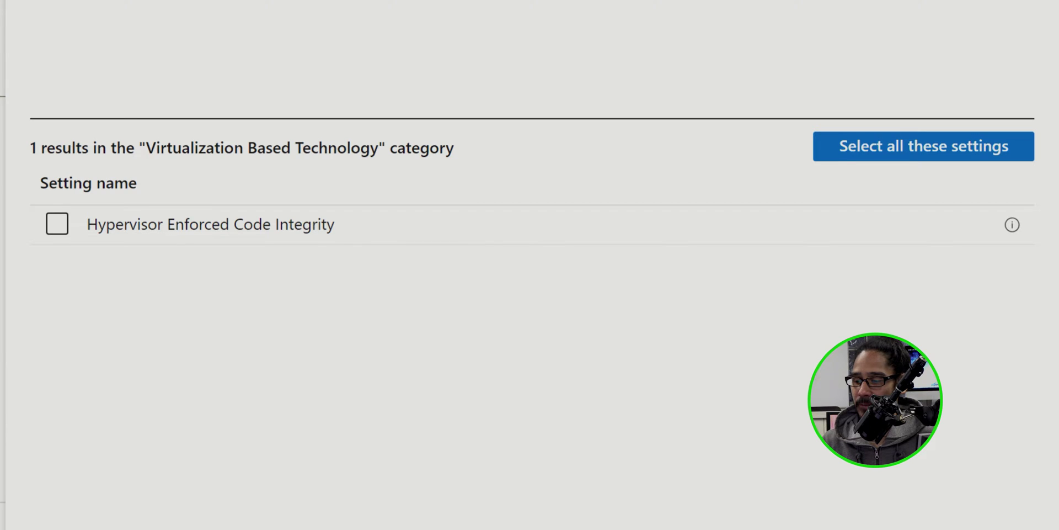
left_click(57, 224)
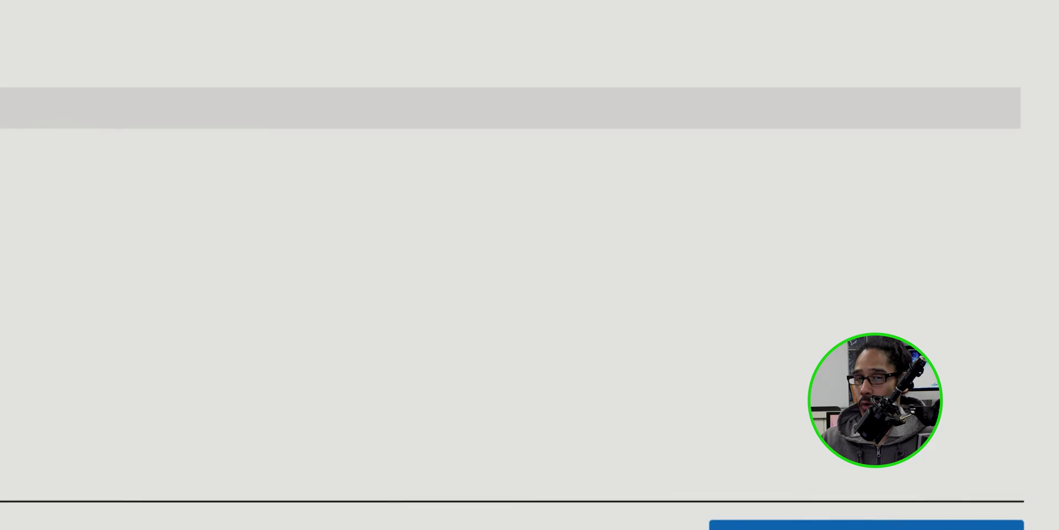
left_click(974, 80)
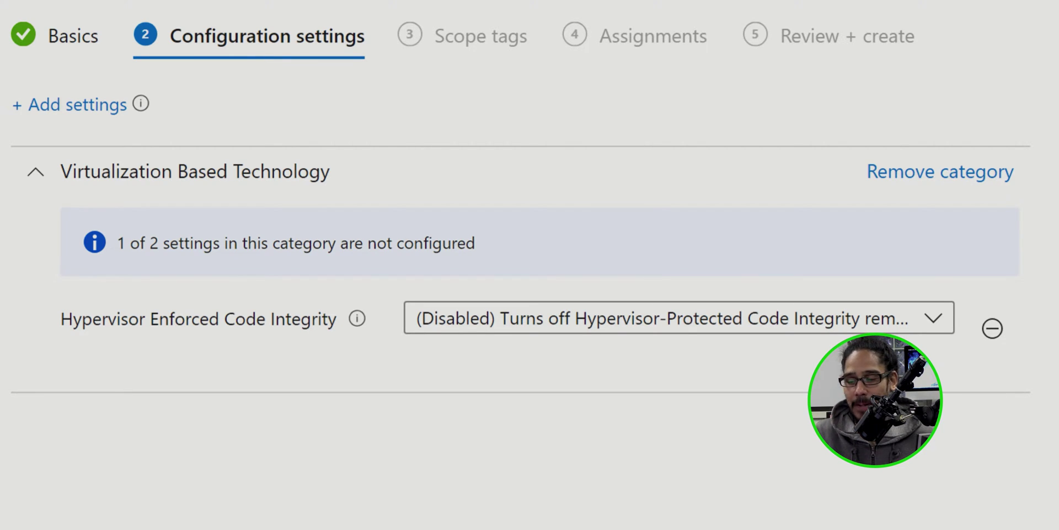
Set Hypervisor Enforced Code Integrity to Enabled with UEFI lock and proceed to the scope tags
left_click(679, 317)
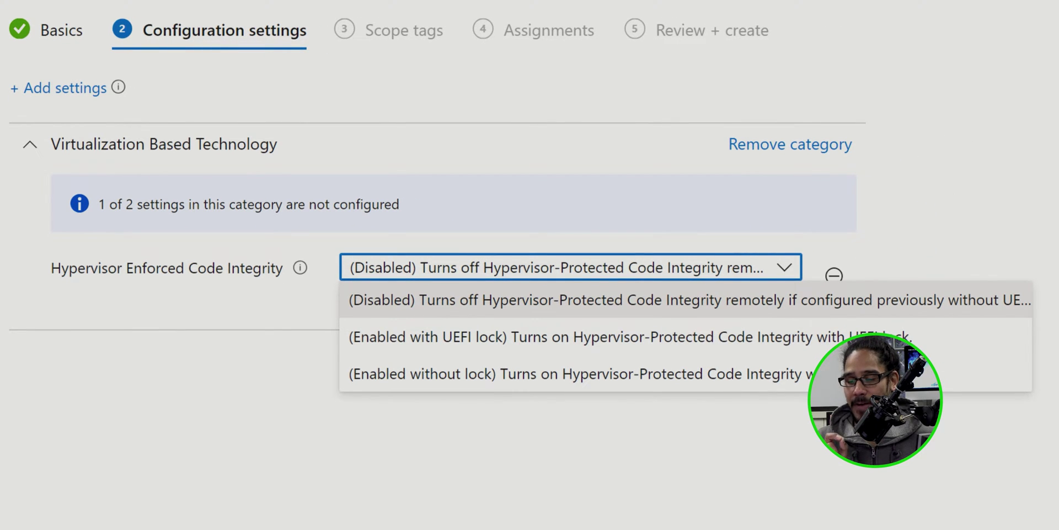
left_click(630, 337)
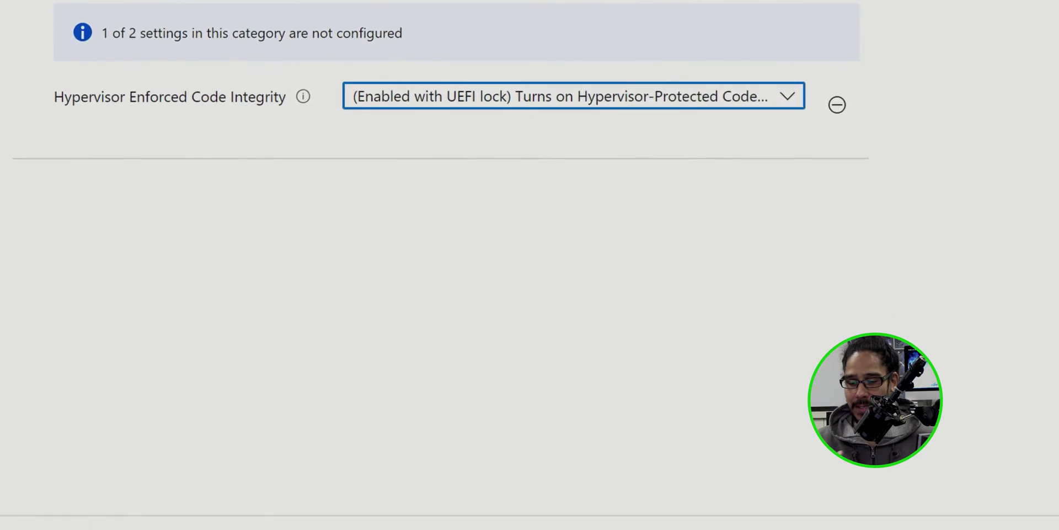
left_click(169, 503)
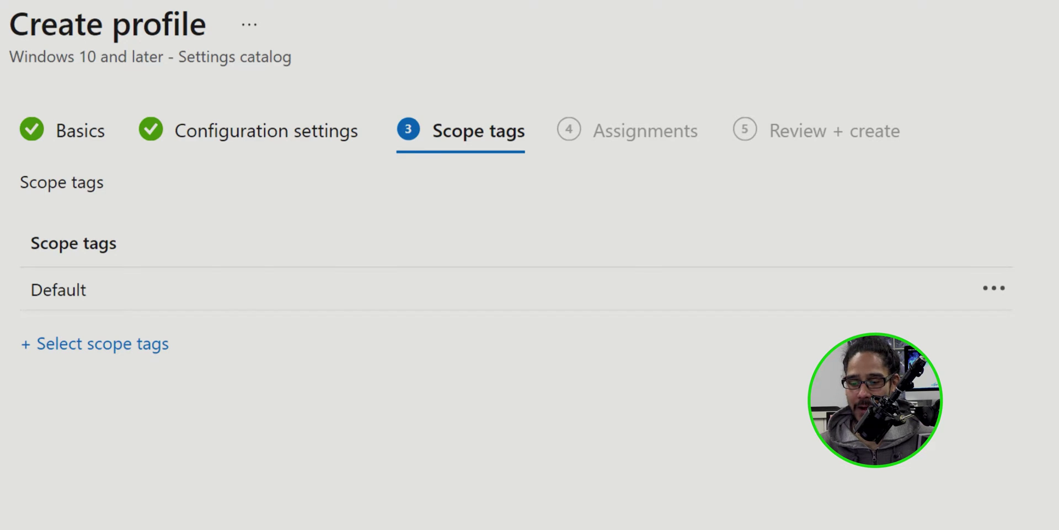
Keep the Default scope tag and choose a group to include in the profile's assignments
left_click(241, 503)
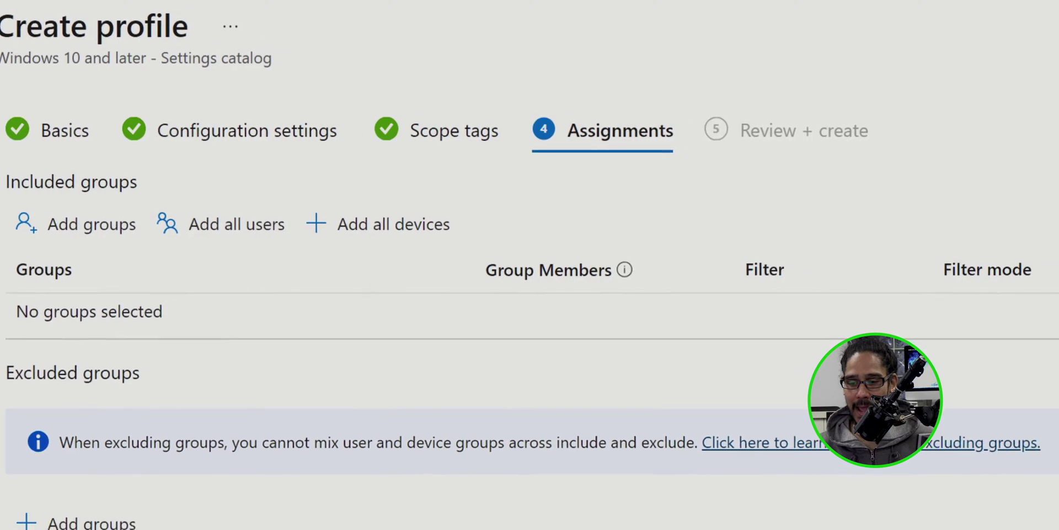
left_click(101, 226)
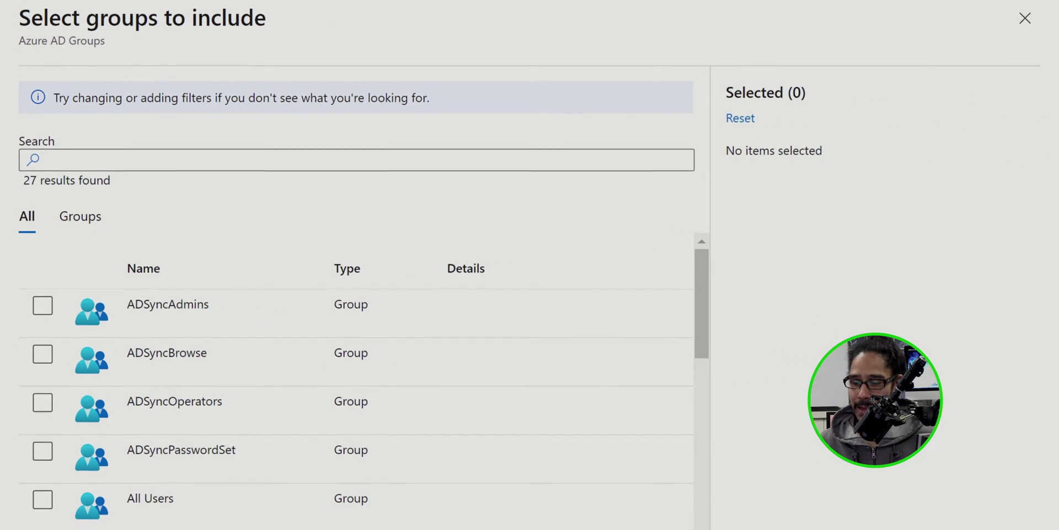
left_click(43, 469)
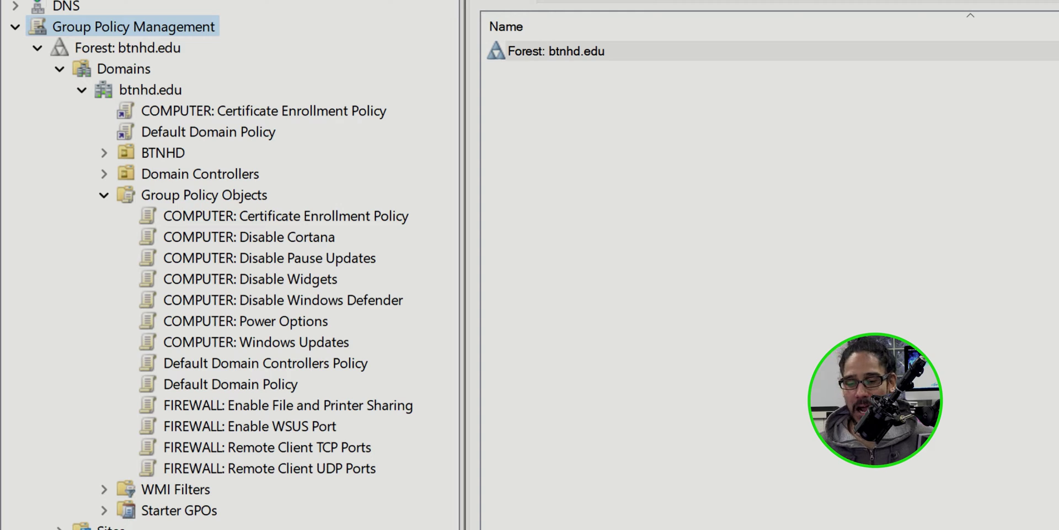
In Group Policy Management, create a group policy object named COMPUTER: Enable Memory Integrity without a source starter GPO
left_click(203, 195)
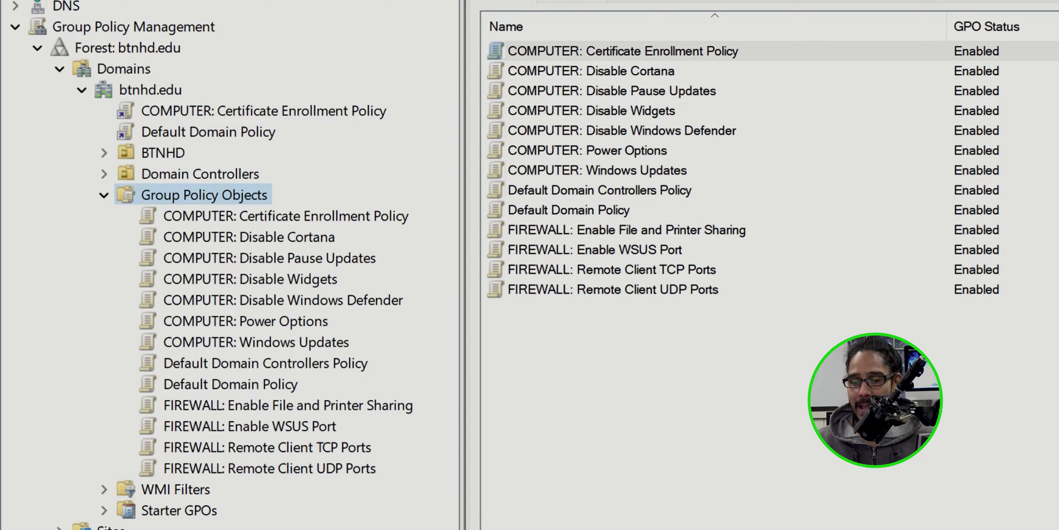
right_click(210, 193)
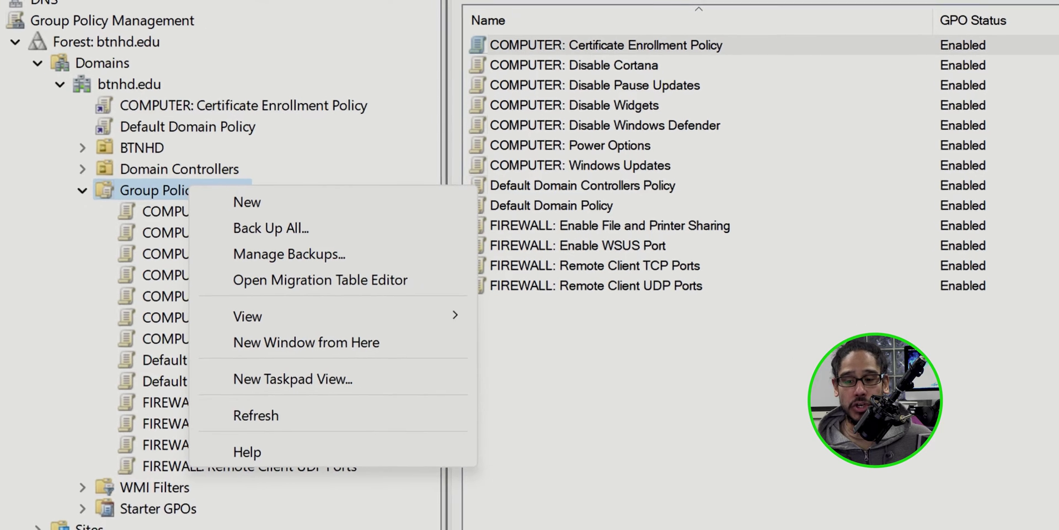
left_click(267, 206)
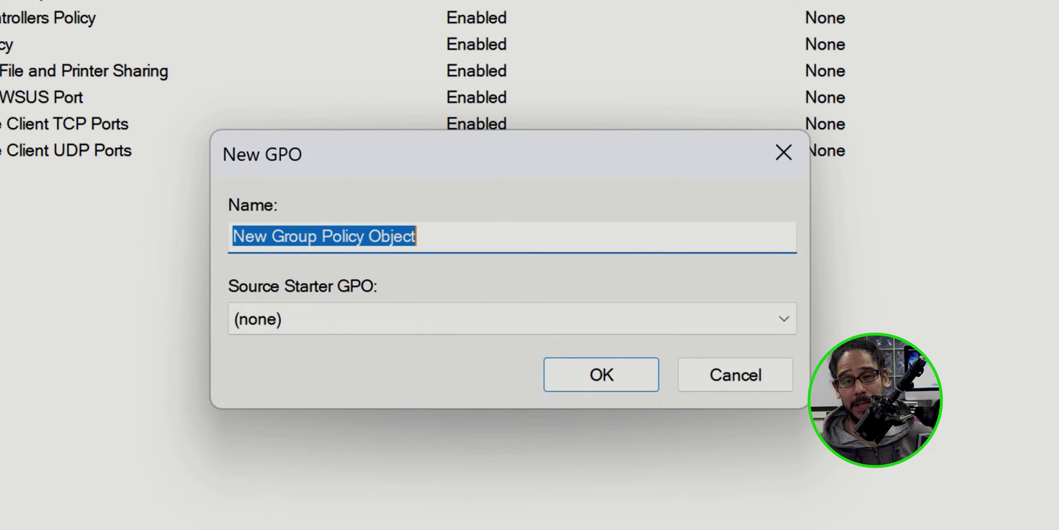
type("COMPUTER: Enable Memory Integrity")
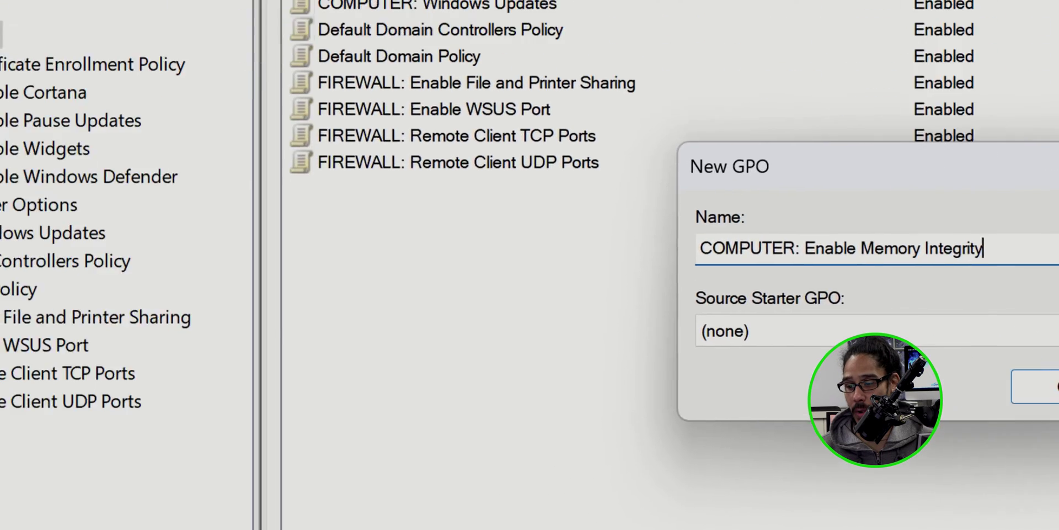
key("Return")
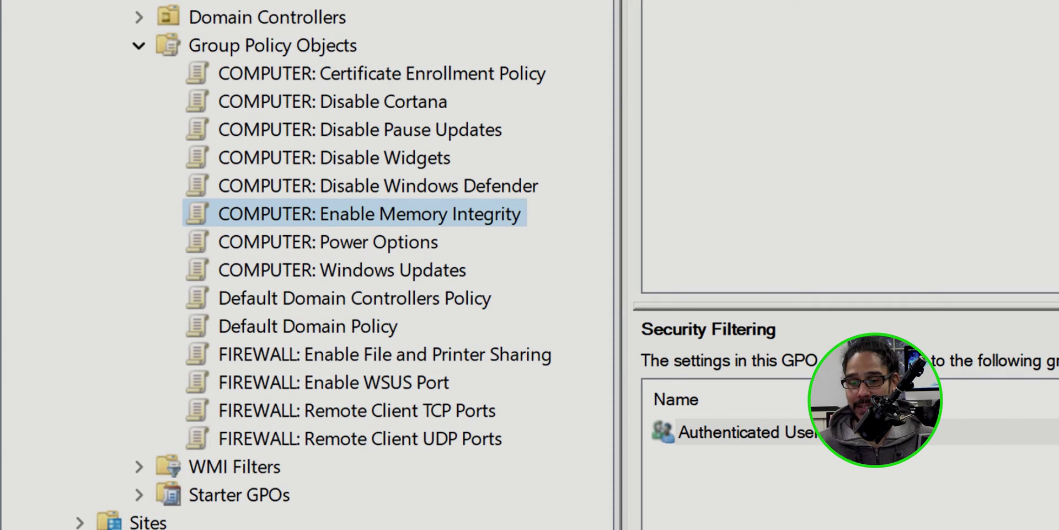
Edit the COMPUTER: Enable Memory Integrity policy object and go to Device Guard under Computer Configuration > Policies > Administrative Templates > System
right_click(436, 213)
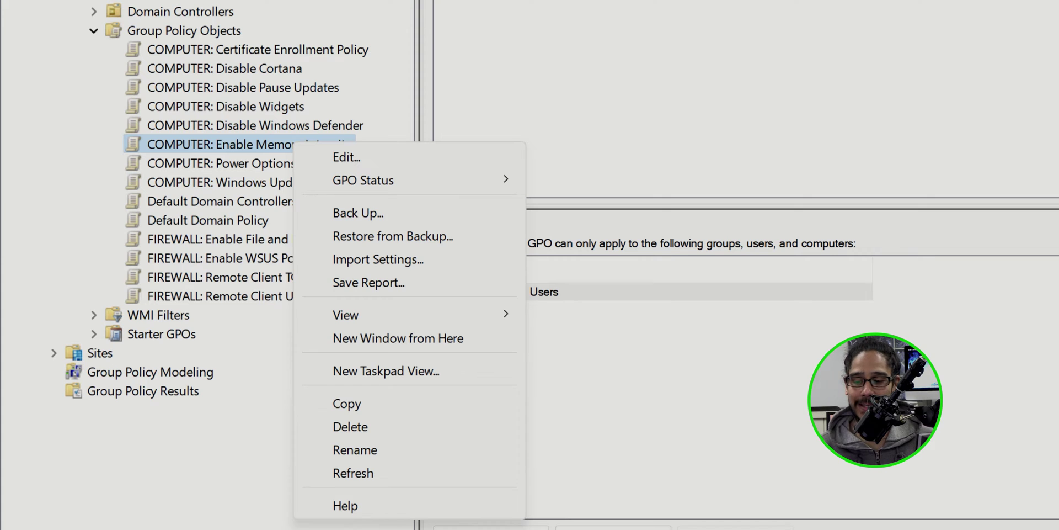
left_click(347, 158)
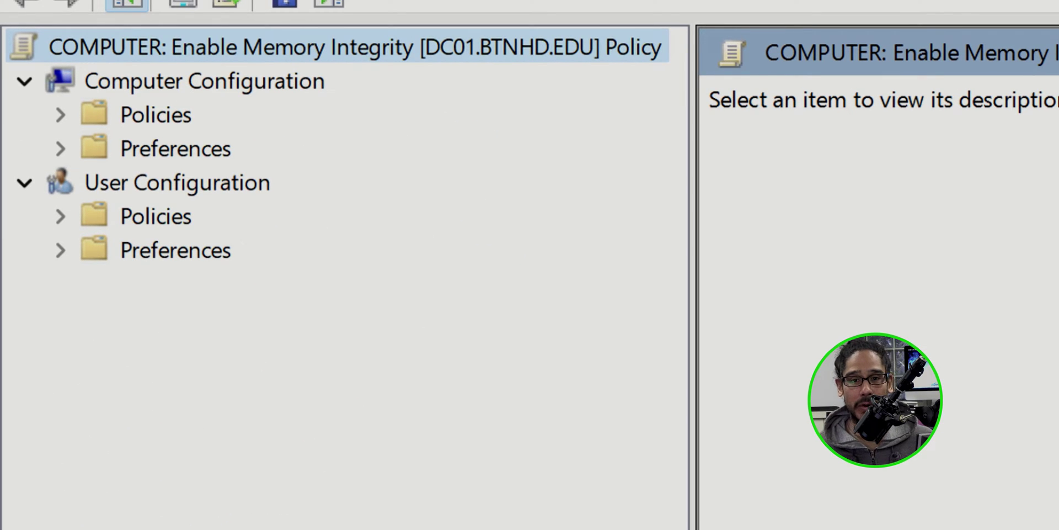
left_click(204, 81)
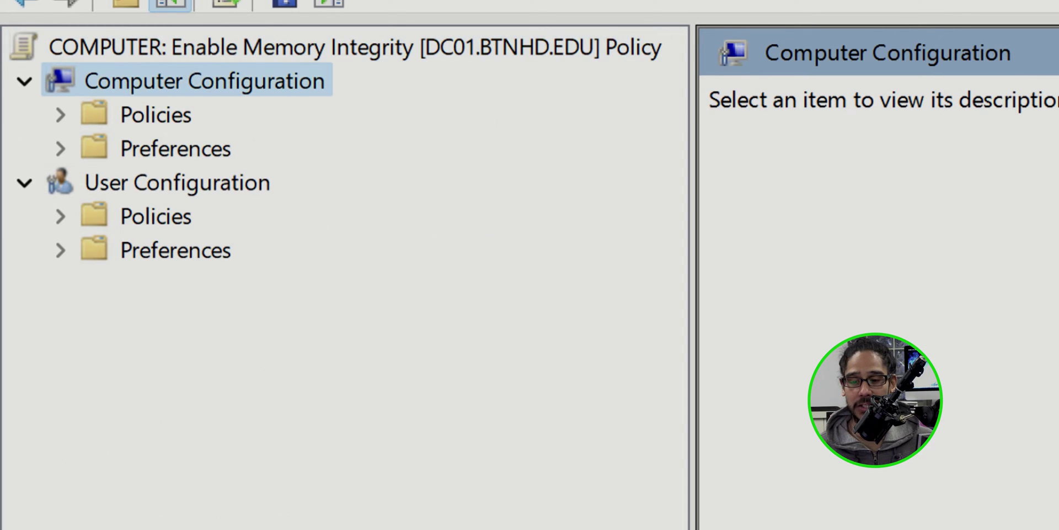
double_click(155, 115)
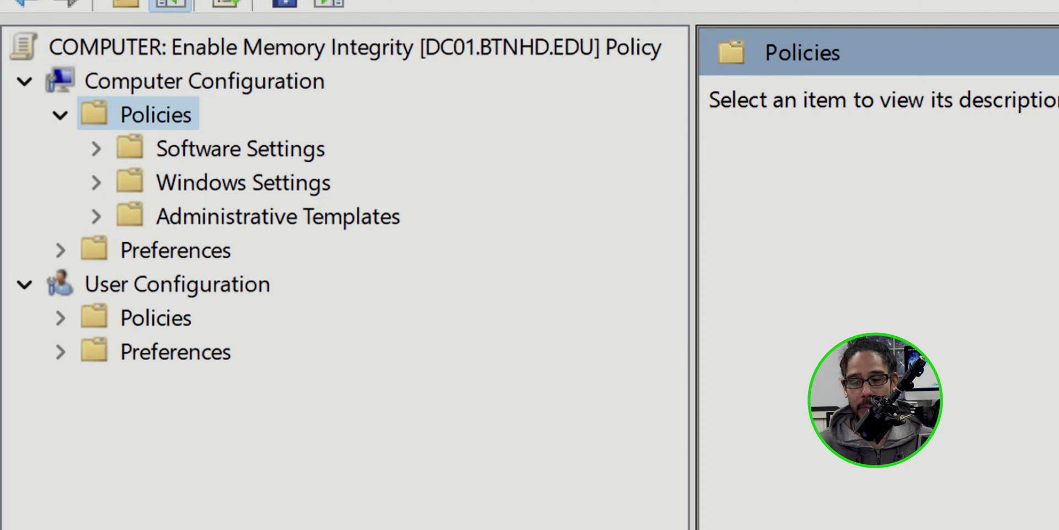
double_click(278, 216)
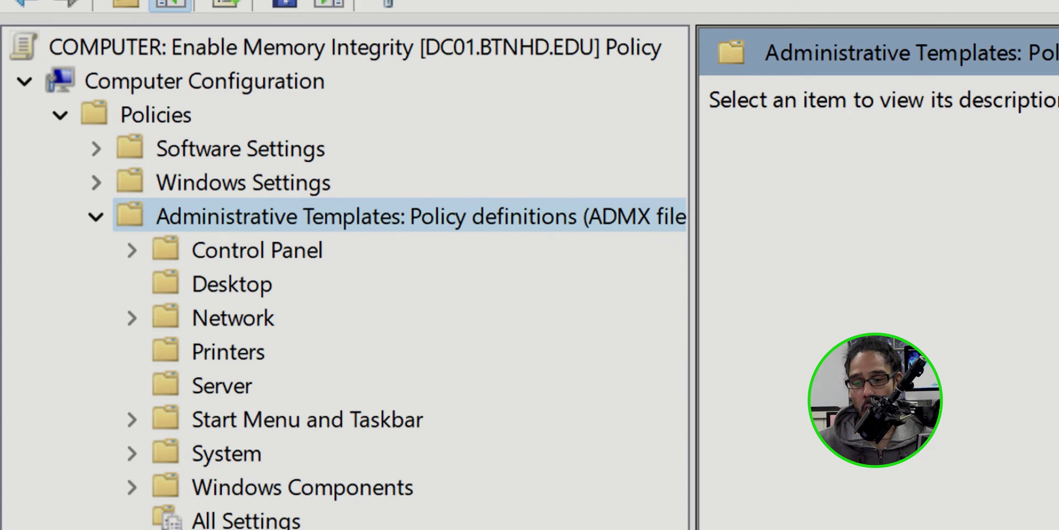
double_click(226, 454)
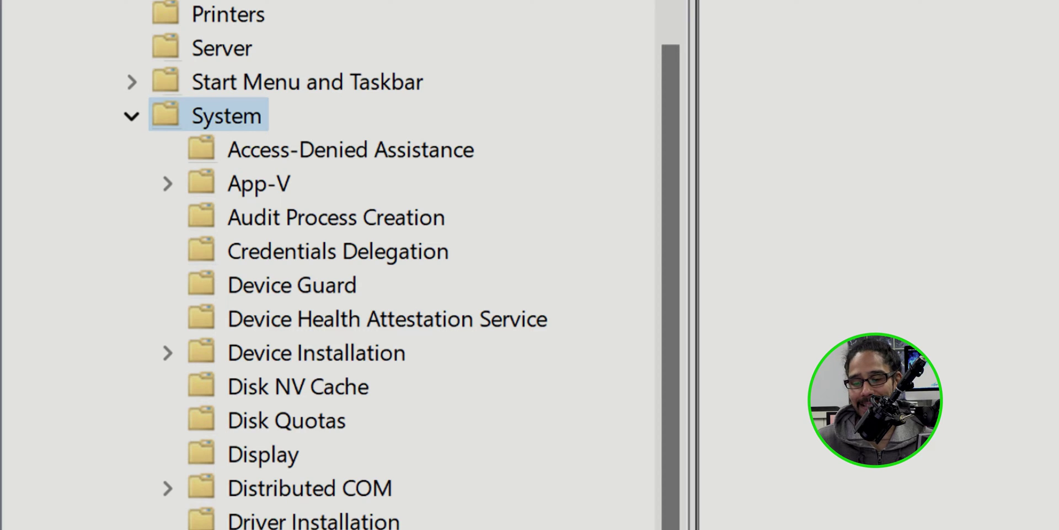
left_click(292, 284)
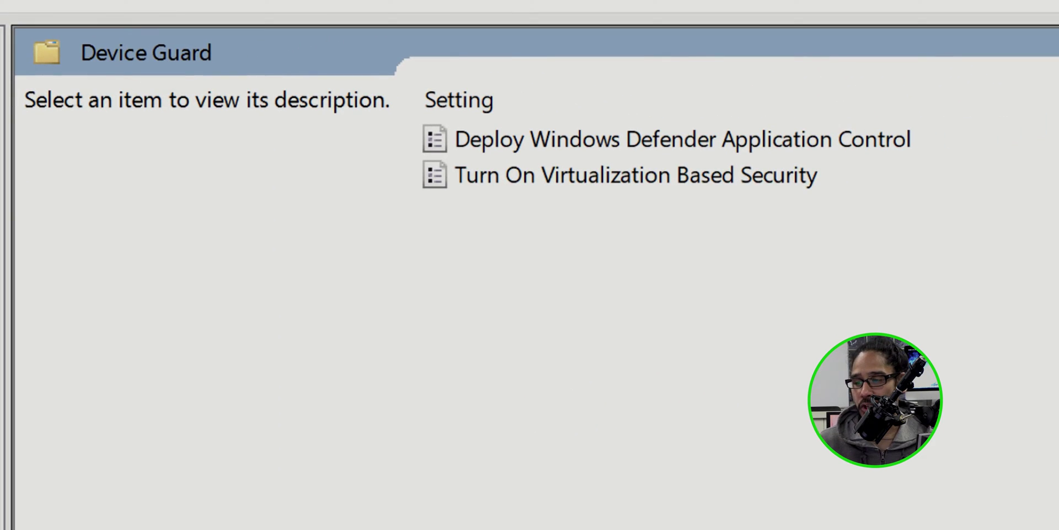
Enable Turn On Virtualization Based Security, set Virtualization Based Protection of Code Integrity to Enabled with UEFI lock, and save the policy setting
left_click(635, 175)
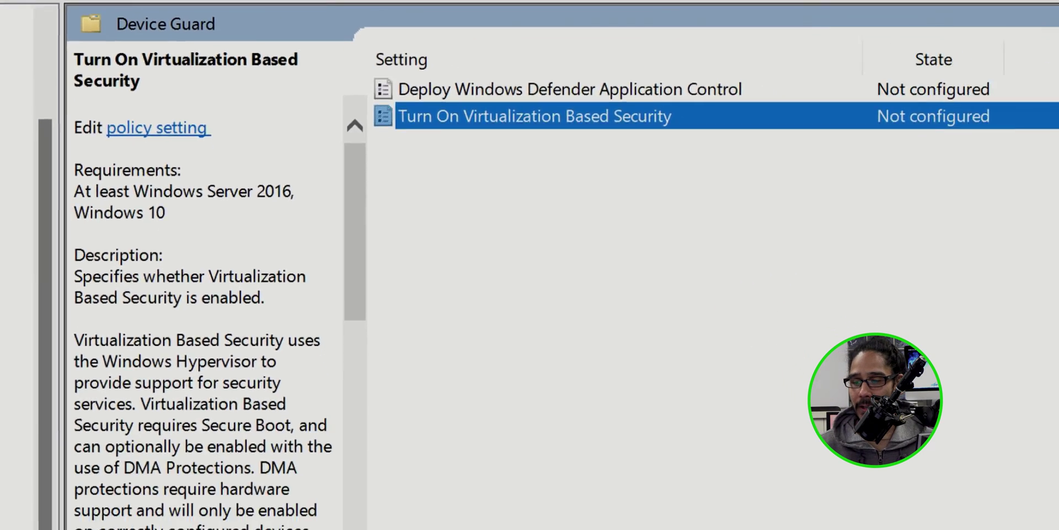
key("Return")
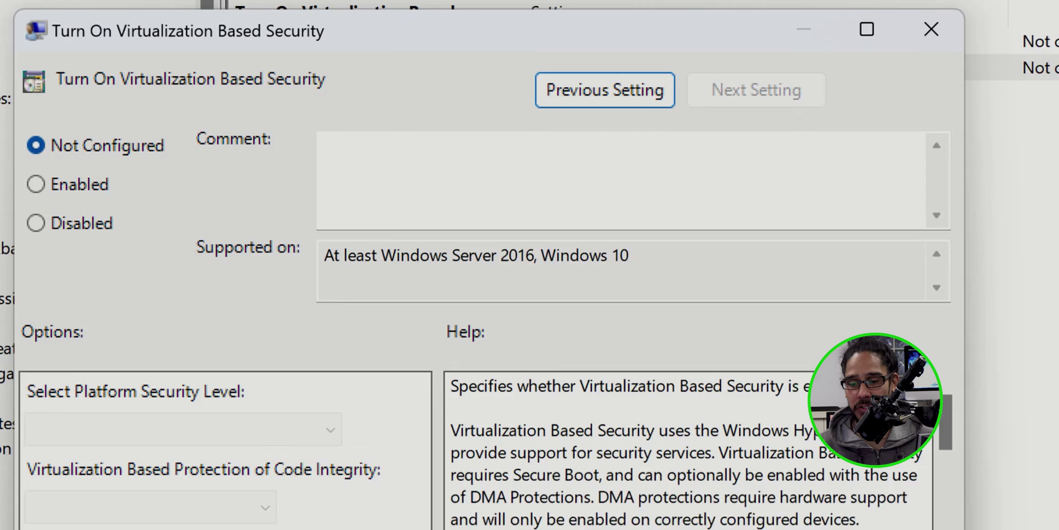
left_click(35, 184)
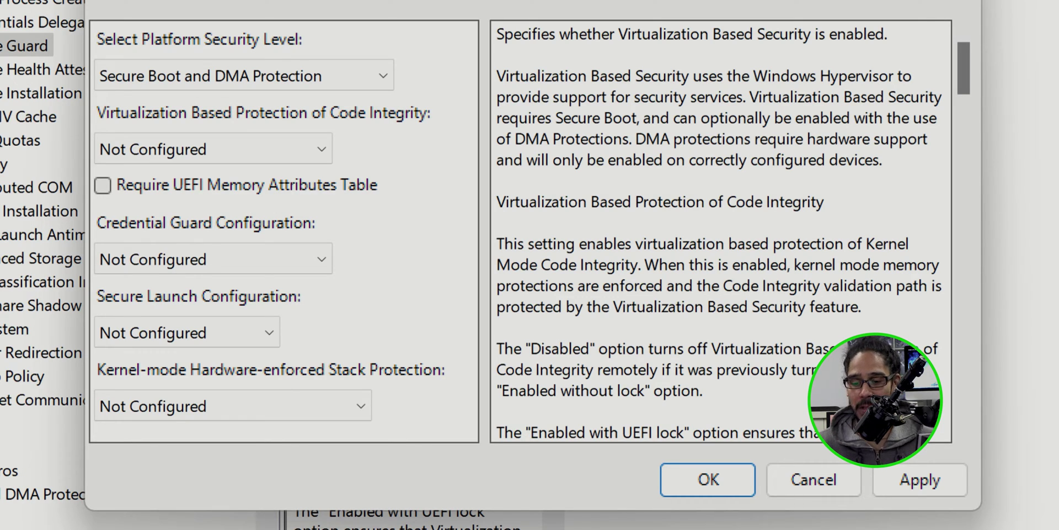
left_click(213, 149)
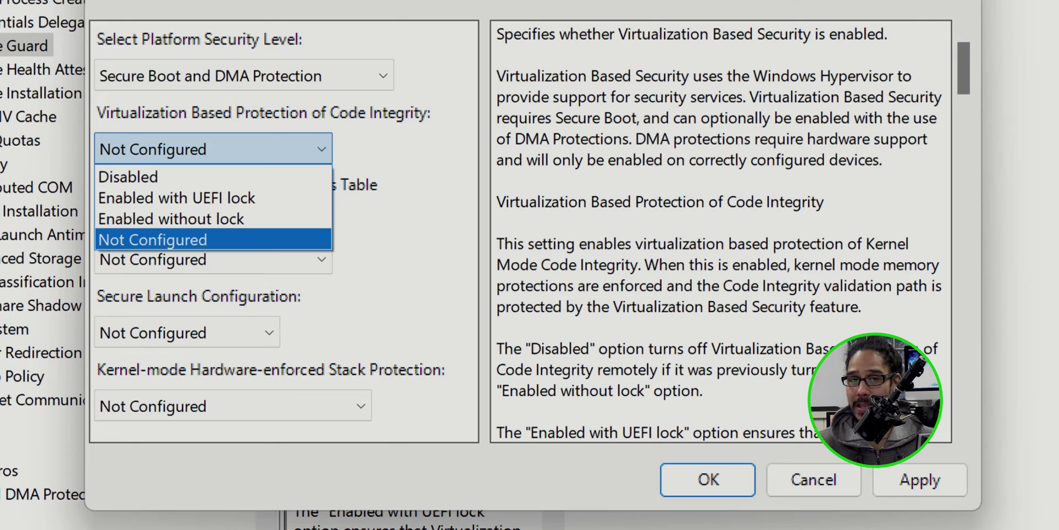
left_click(176, 197)
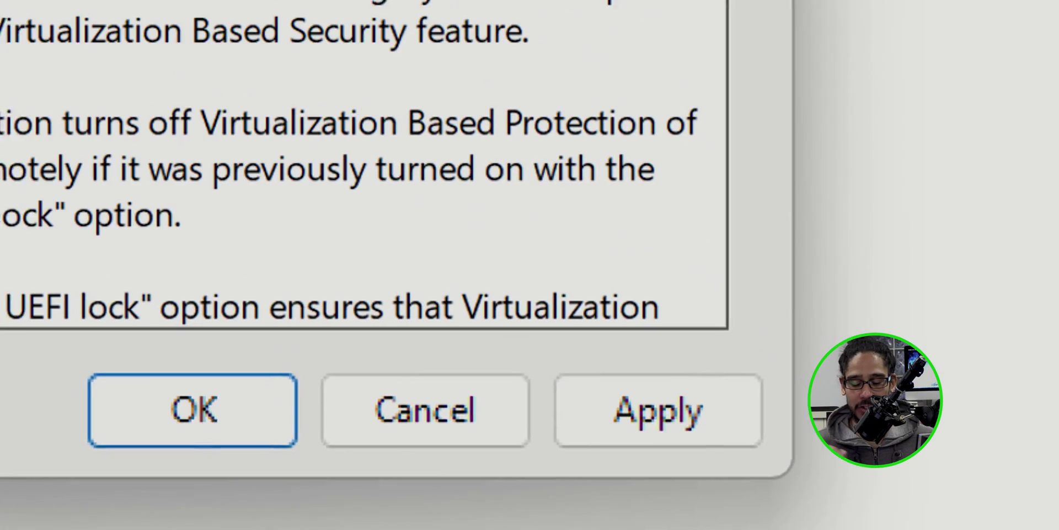
left_click(919, 480)
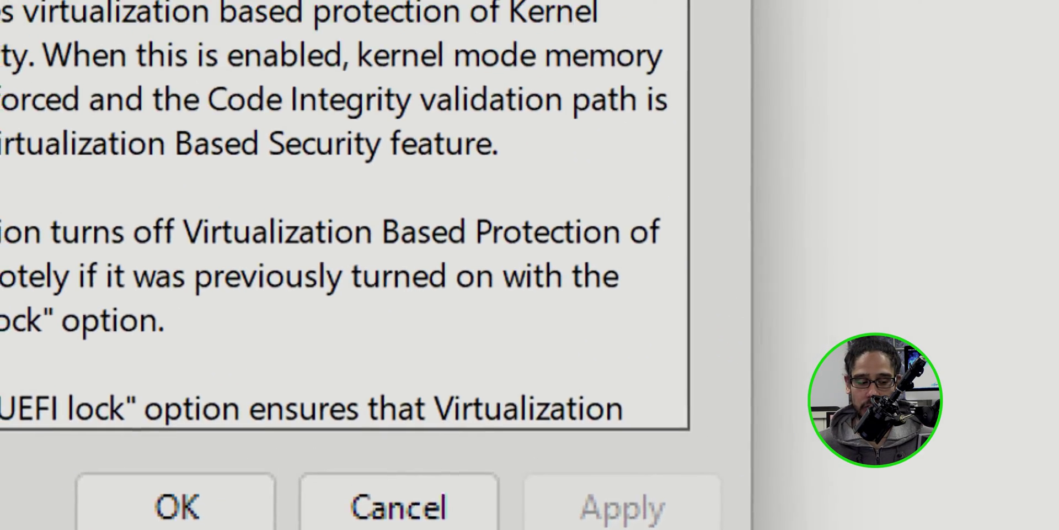
key("Return")
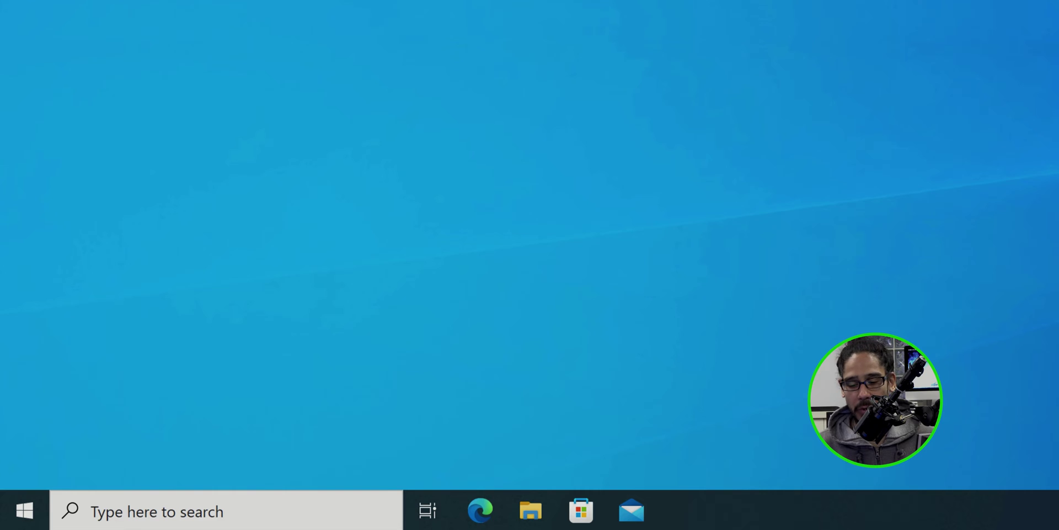
On the Windows client, launch Registry Editor (regedit) and go to HKEY_LOCAL_MACHINE\SYSTEM\CurrentControlSet\Control\DeviceGuard\Scenarios
key("super+r")
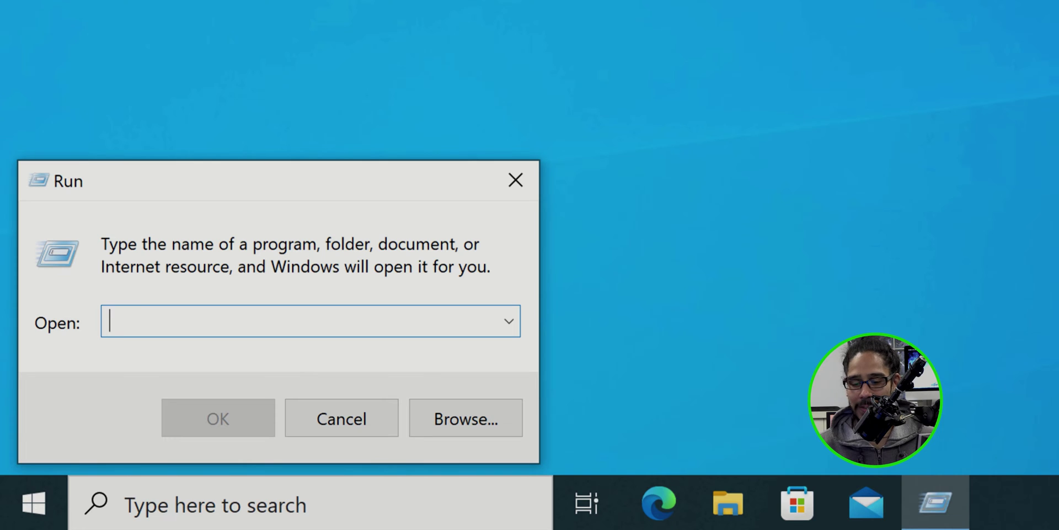
type("regedit")
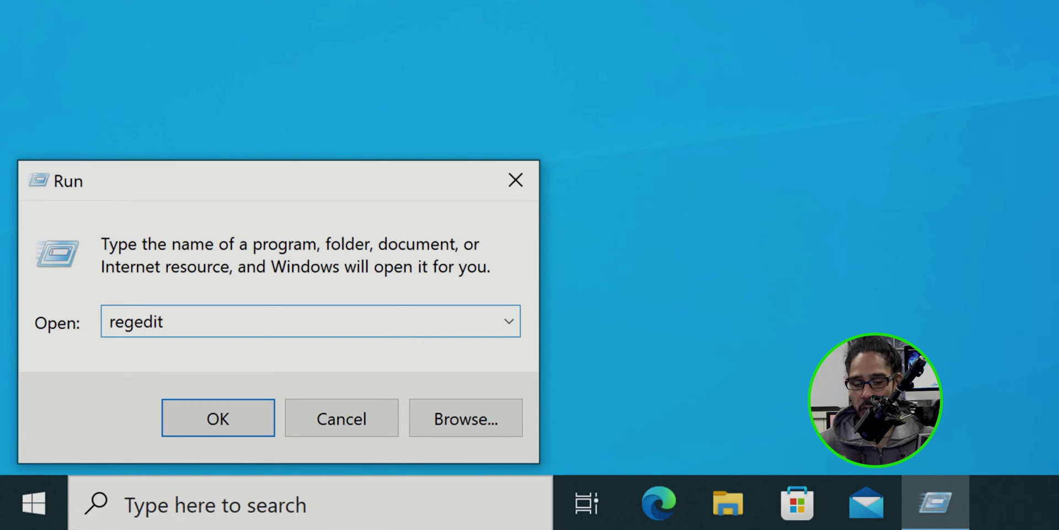
key("Return")
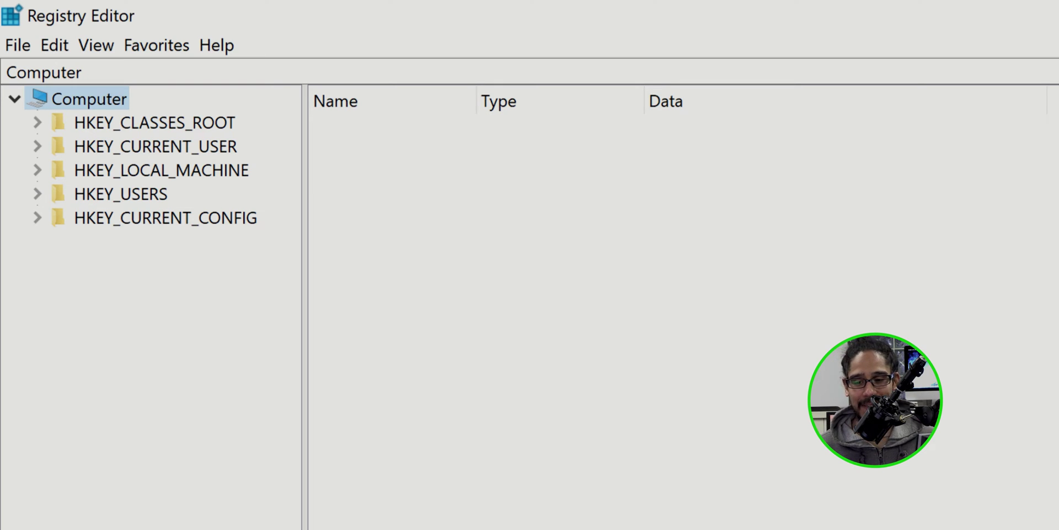
double_click(162, 170)
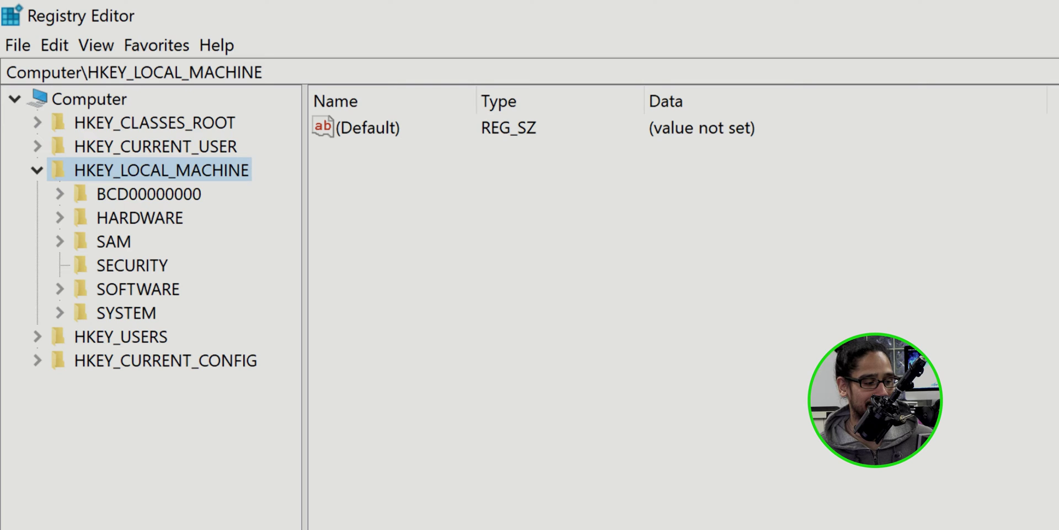
double_click(126, 313)
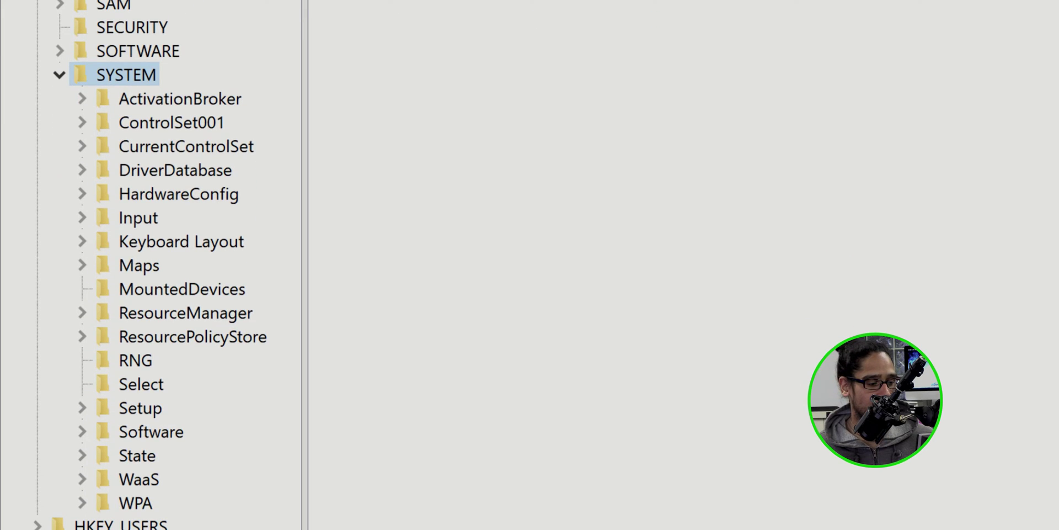
double_click(186, 147)
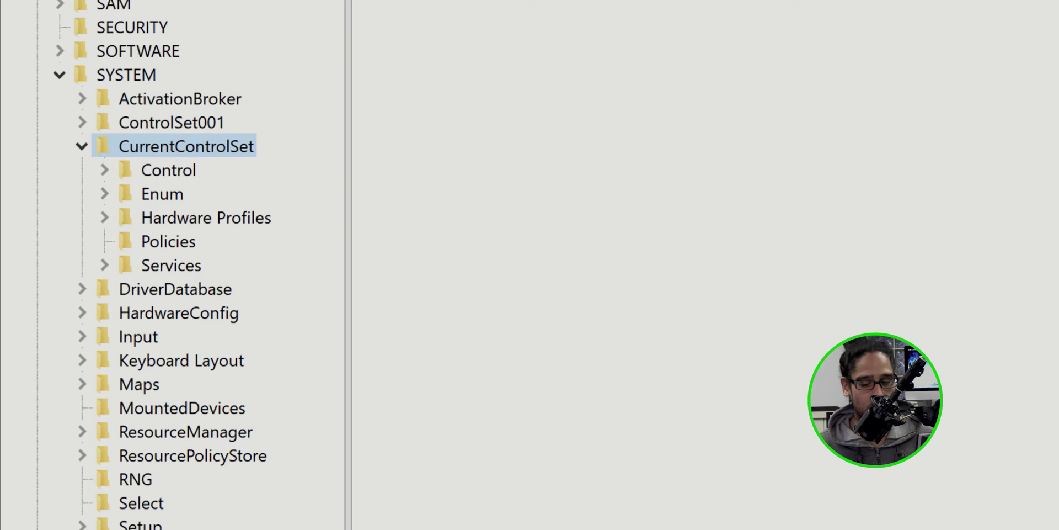
double_click(168, 170)
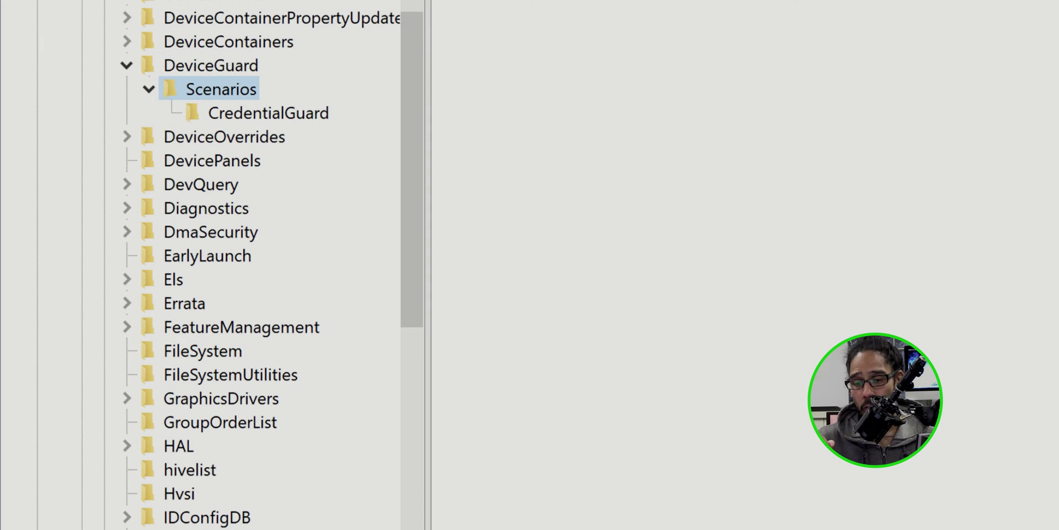
Create a registry key named HypervisorEnforcedCodeIntegrity under the Scenarios key of DeviceGuard
right_click(247, 90)
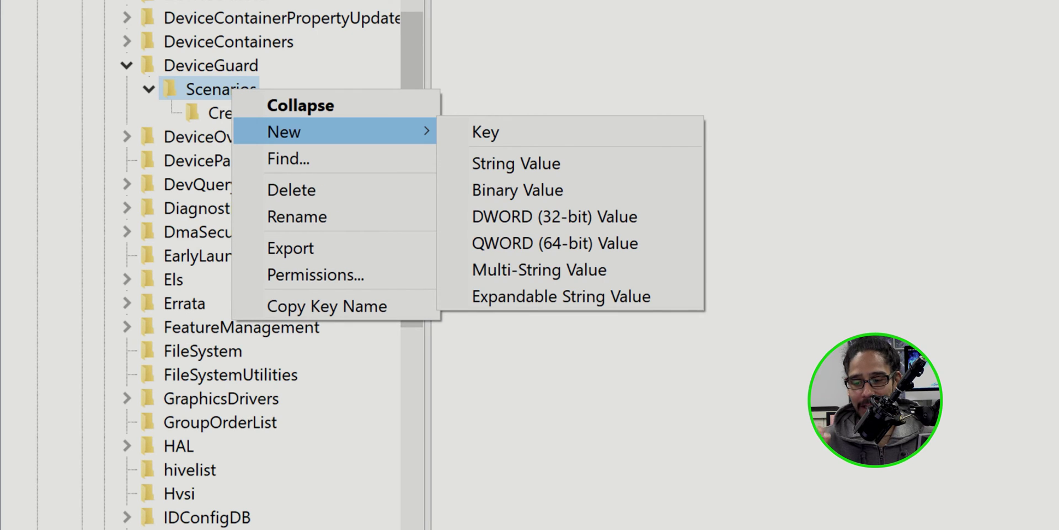
key("k")
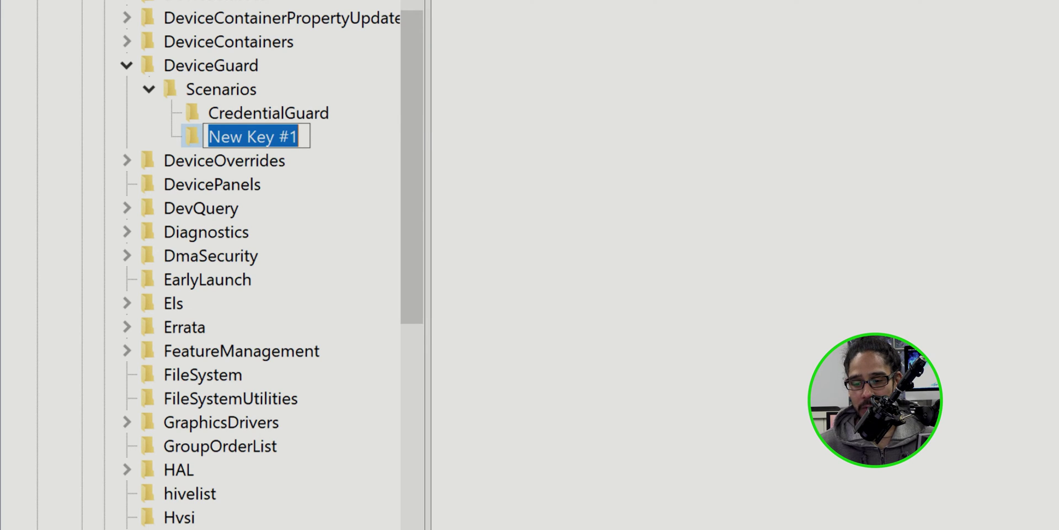
type("HypervisorEnforcedCodeIntegrity")
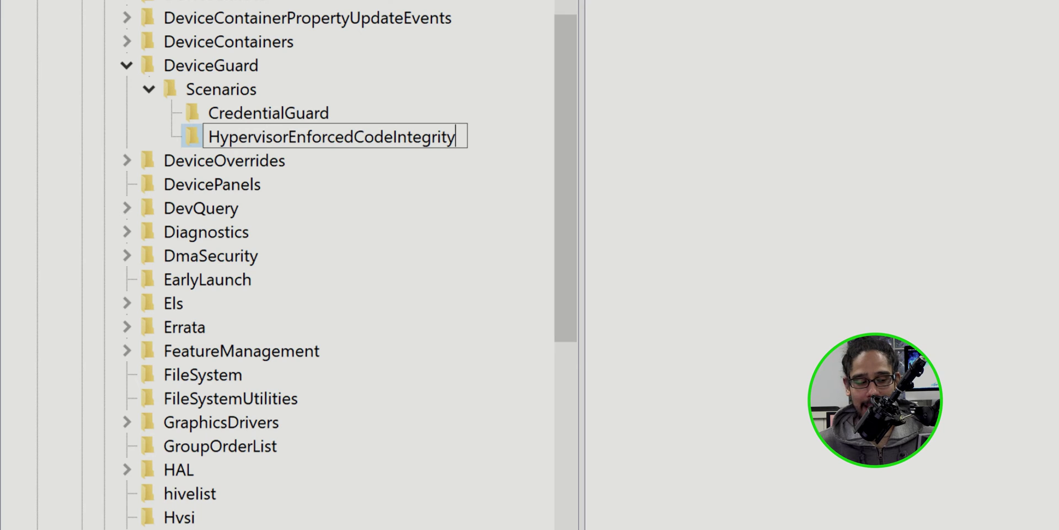
key("Return")
Add a DWORD (32-bit) value named Enabled to the HypervisorEnforcedCodeIntegrity key
right_click(343, 132)
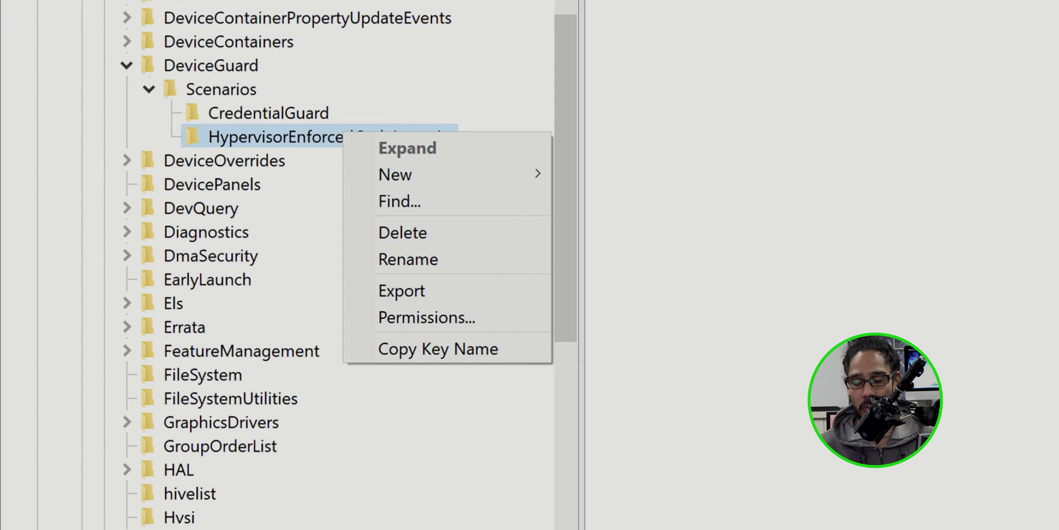
key("n")
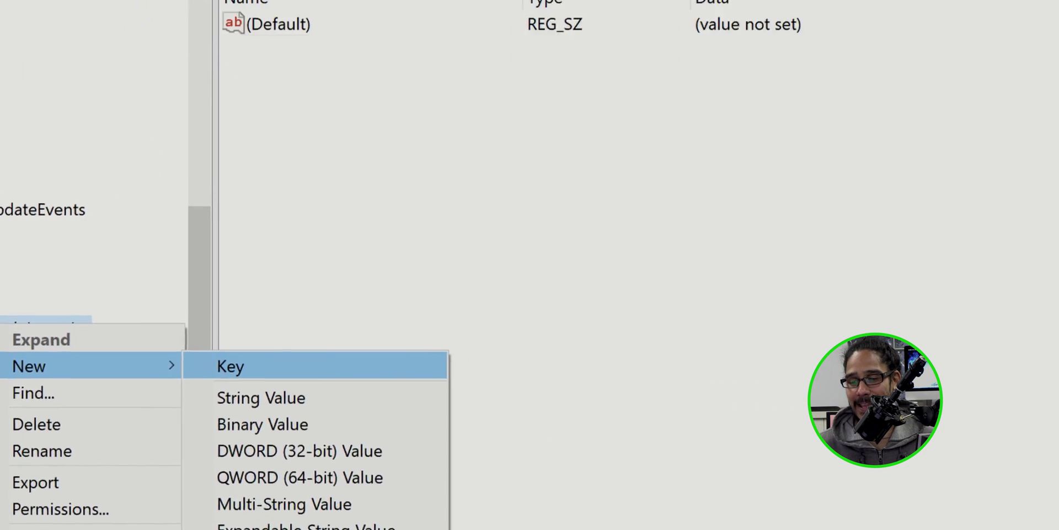
key("d")
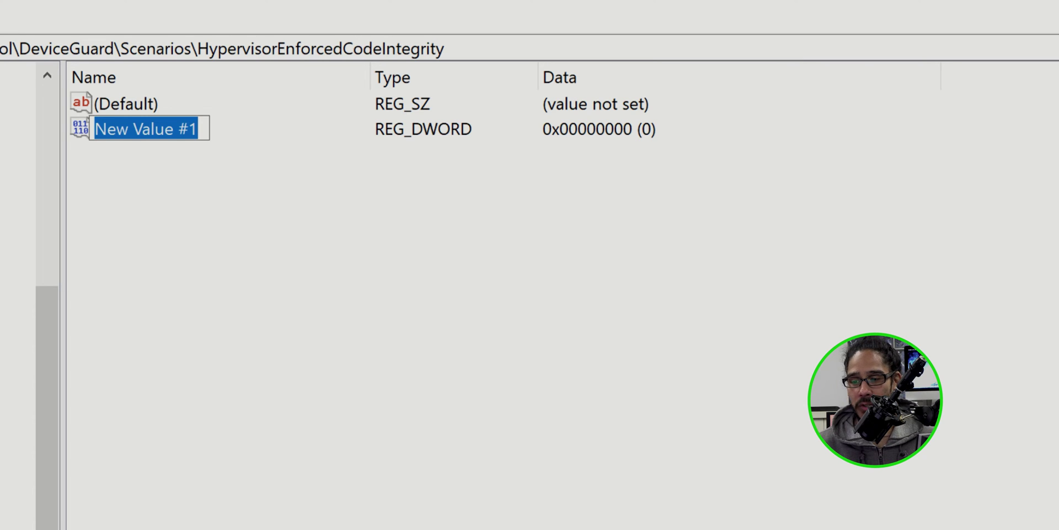
type("Enabled")
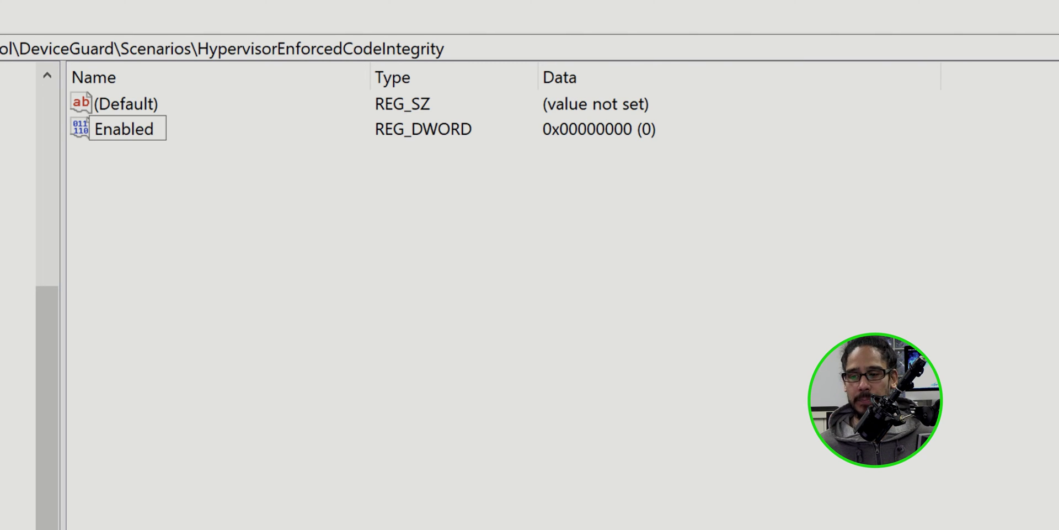
key("Return")
Set the value data of the Enabled DWORD to 1, keeping the hexadecimal base
key("Return")
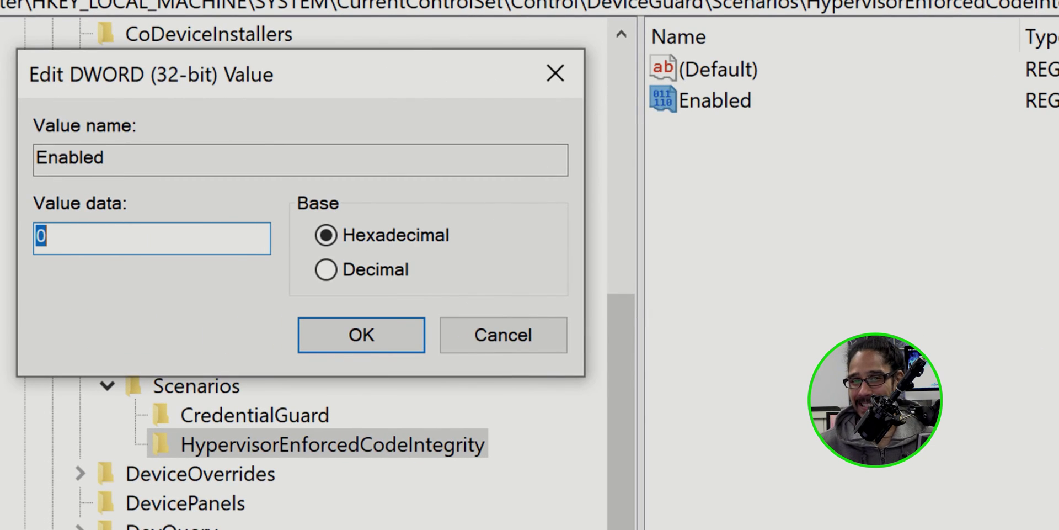
type("1")
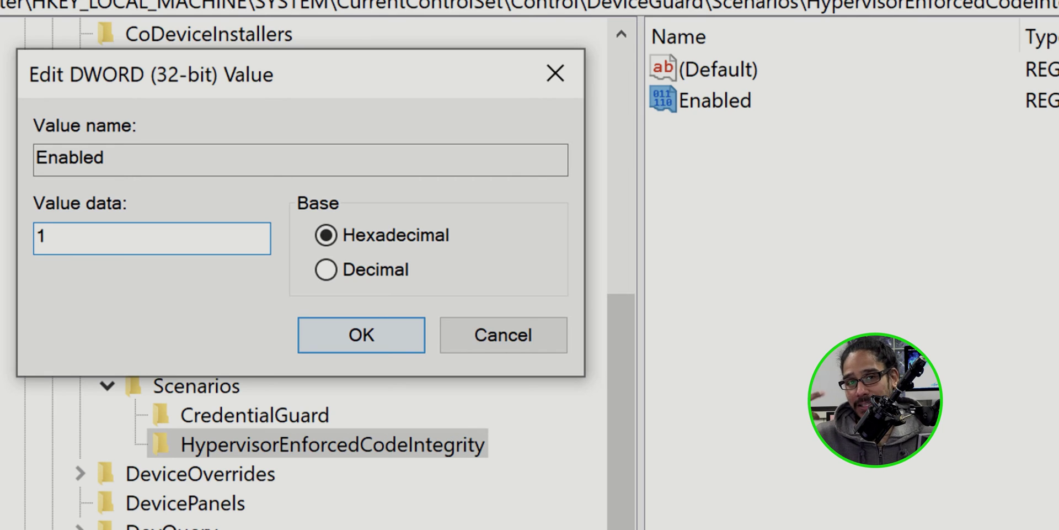
key("Return")
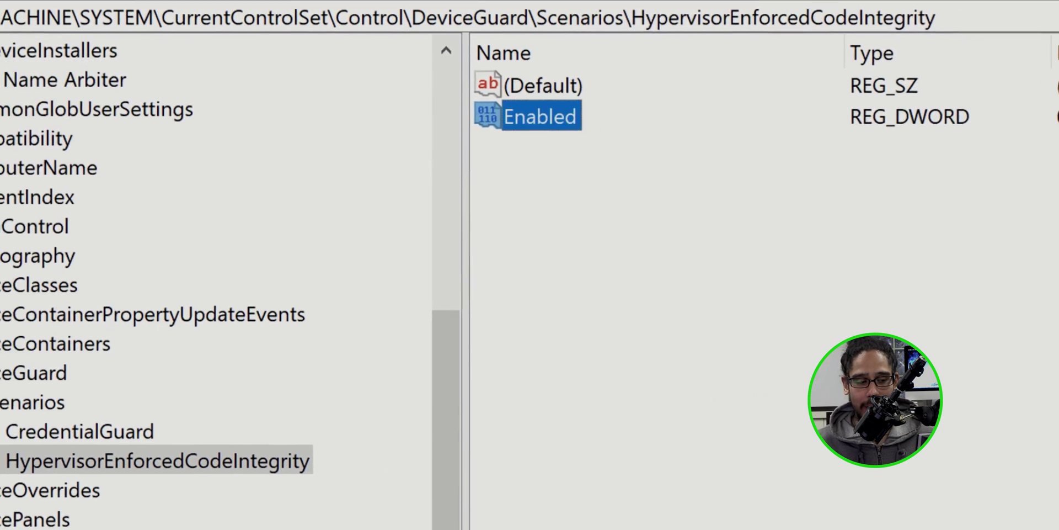